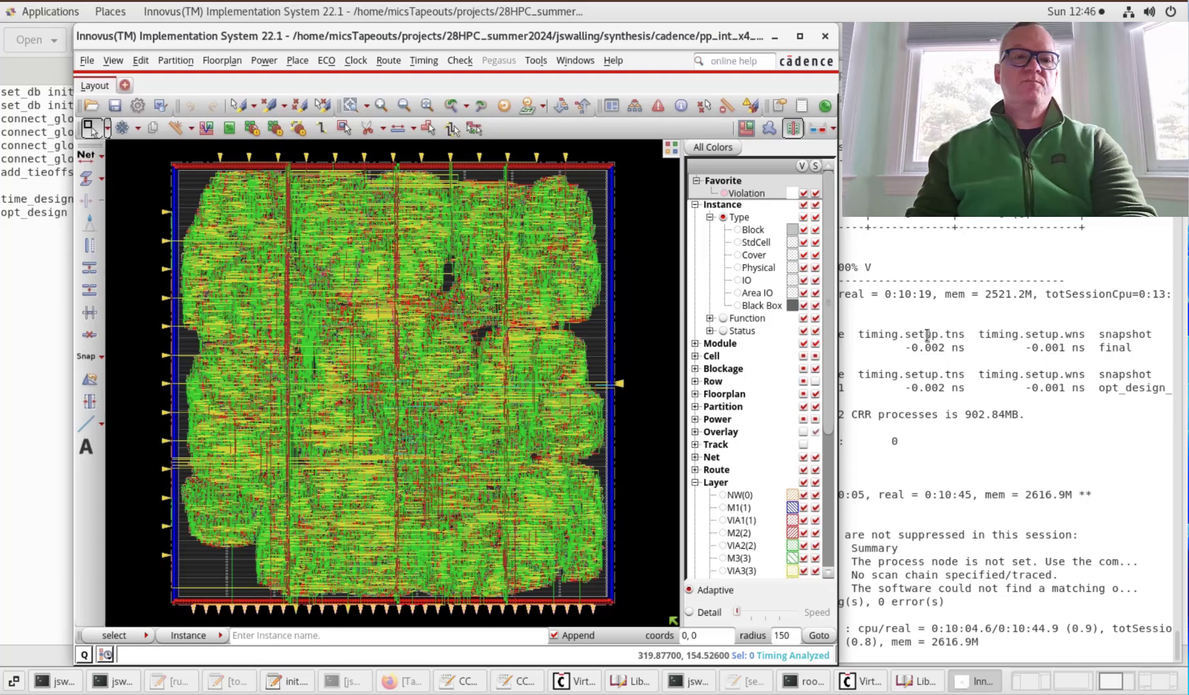
Raise the init.tcl script in gedit over the Innovus layout window.
{"action": "left_click", "coordinate": [19, 292]}
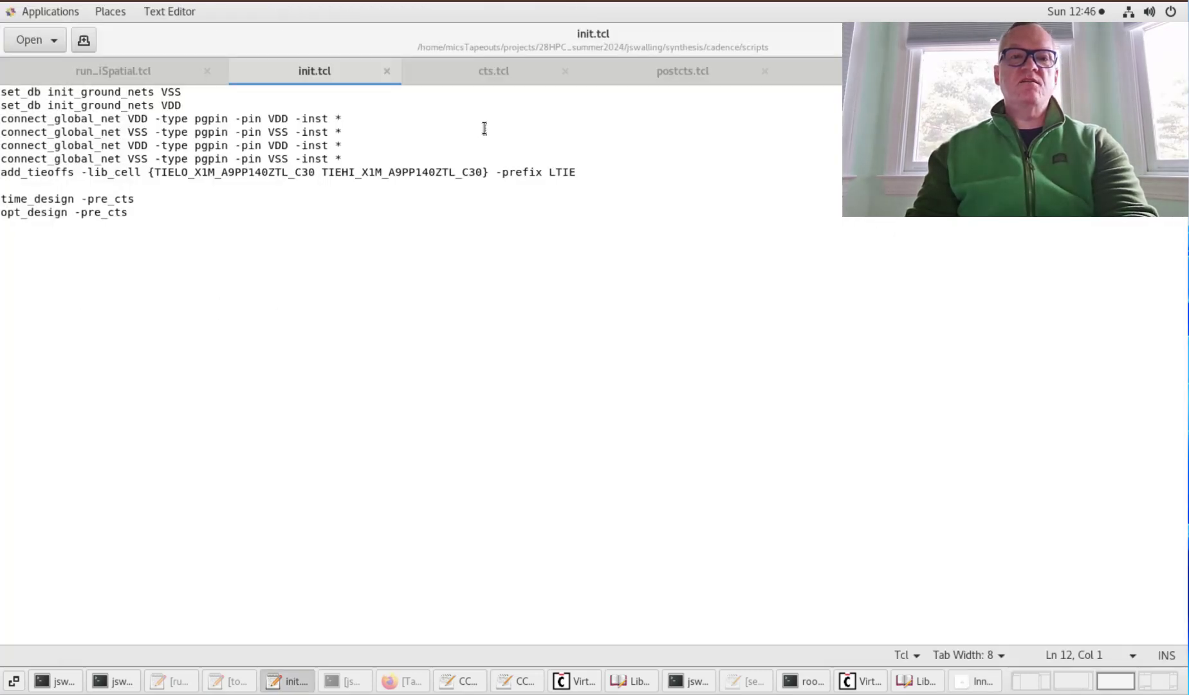
Review the cts.tcl clock tree script in gedit, then bring up the Innovus terminal.
{"action": "left_click", "coordinate": [464, 73]}
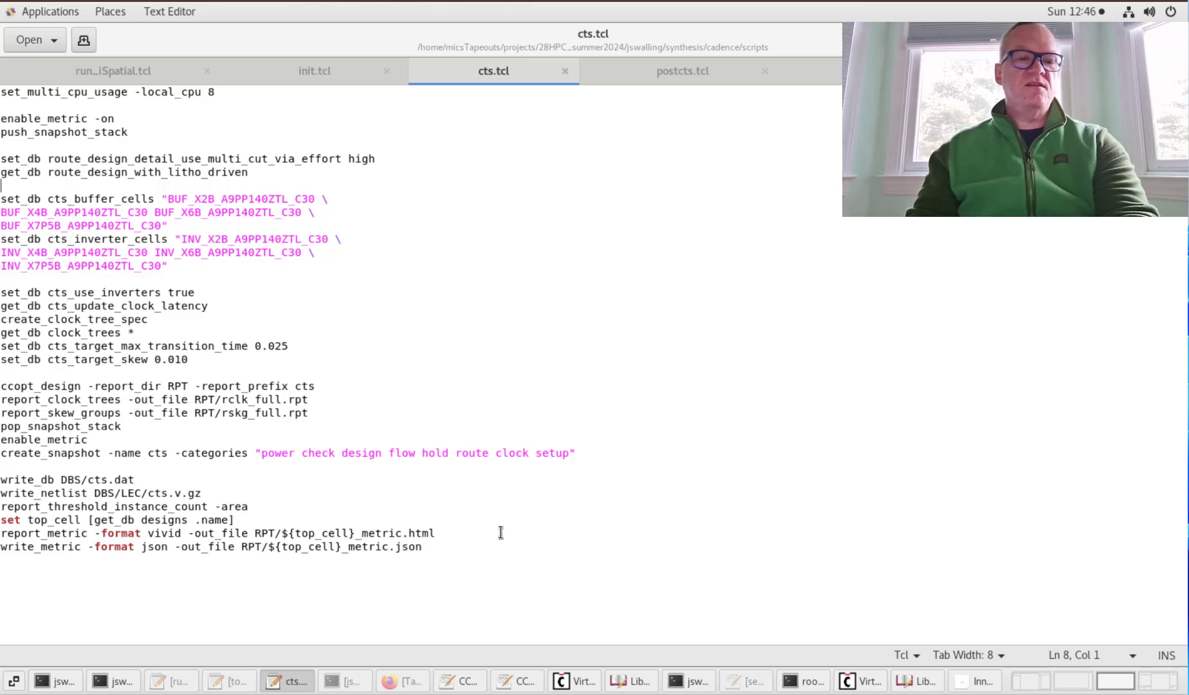
{"action": "left_click", "coordinate": [76, 680]}
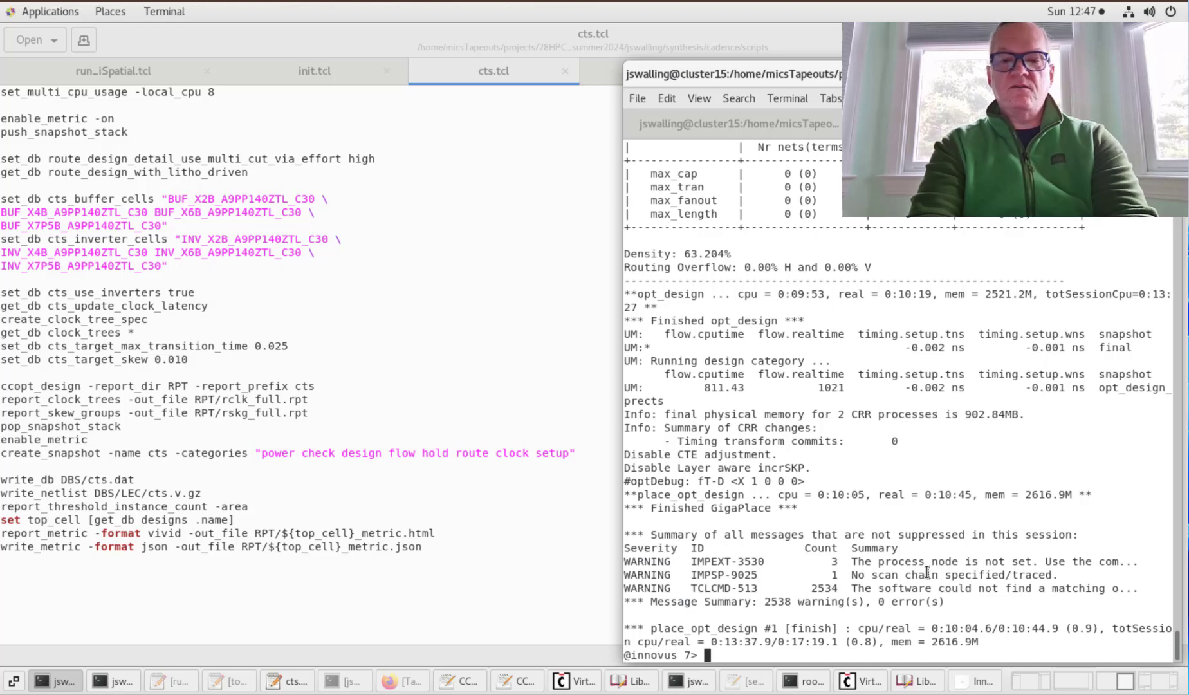
Source ../scripts/cts.tcl in Innovus and watch clock tree synthesis run in the layout window.
{"action": "type", "text": "source "}
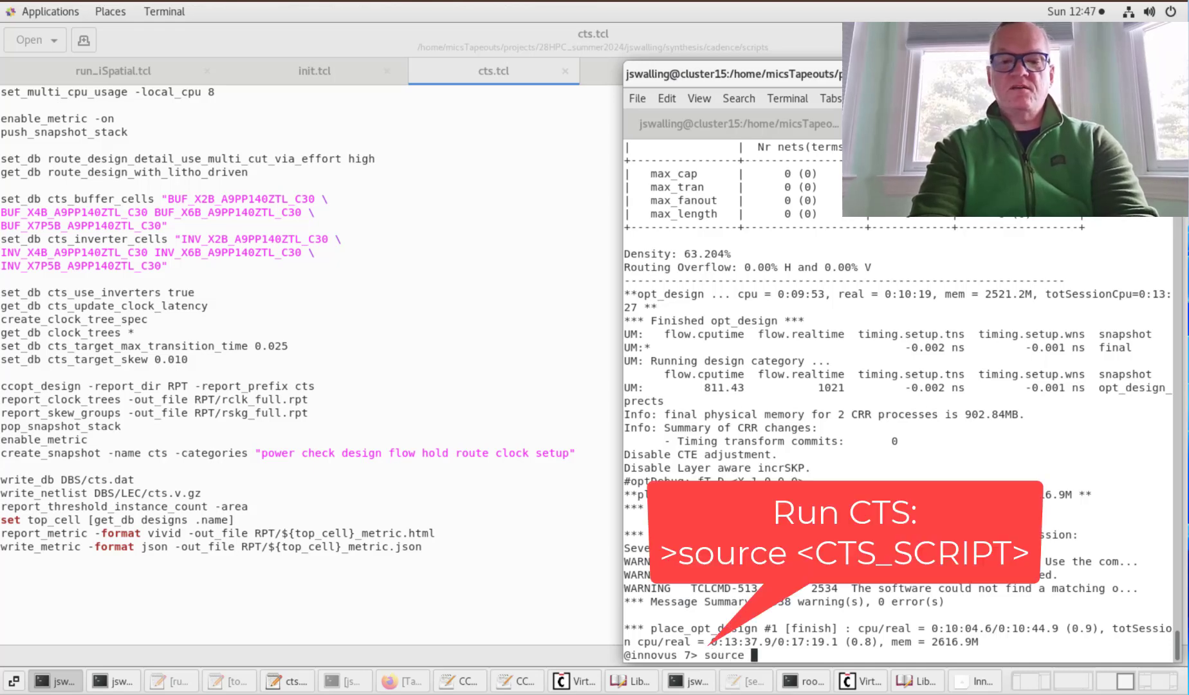
{"action": "type", "text": "../"}
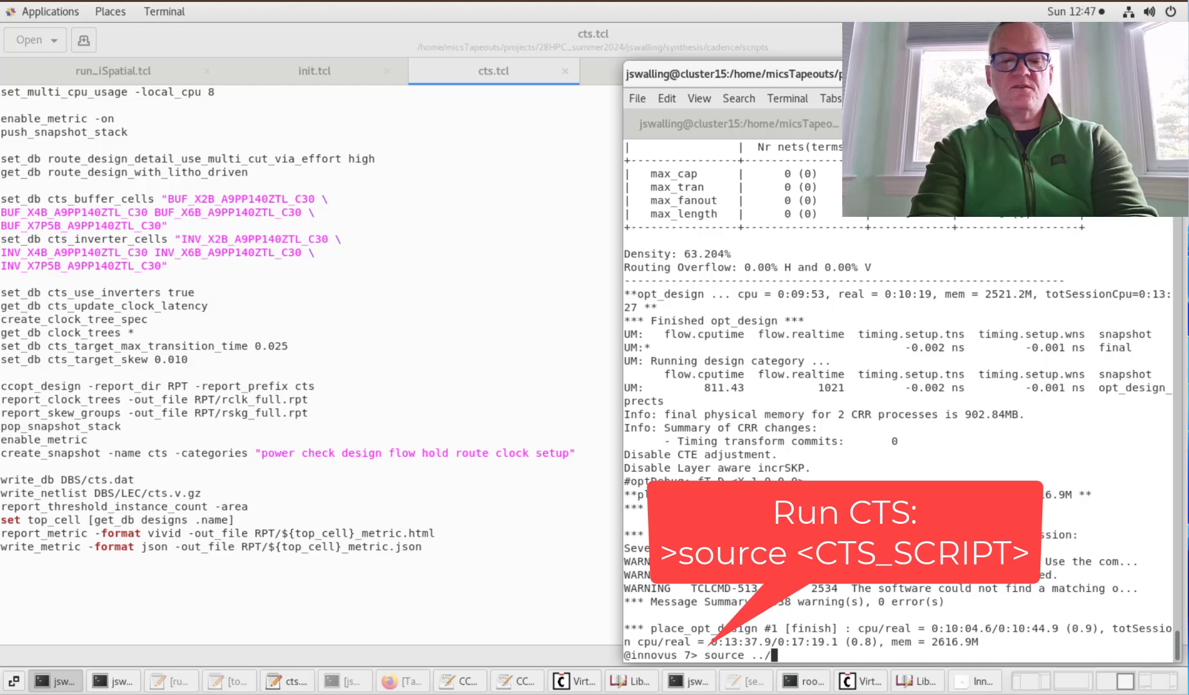
{"action": "type", "text": "scripts/ct"}
{"action": "key", "text": "Tab"}
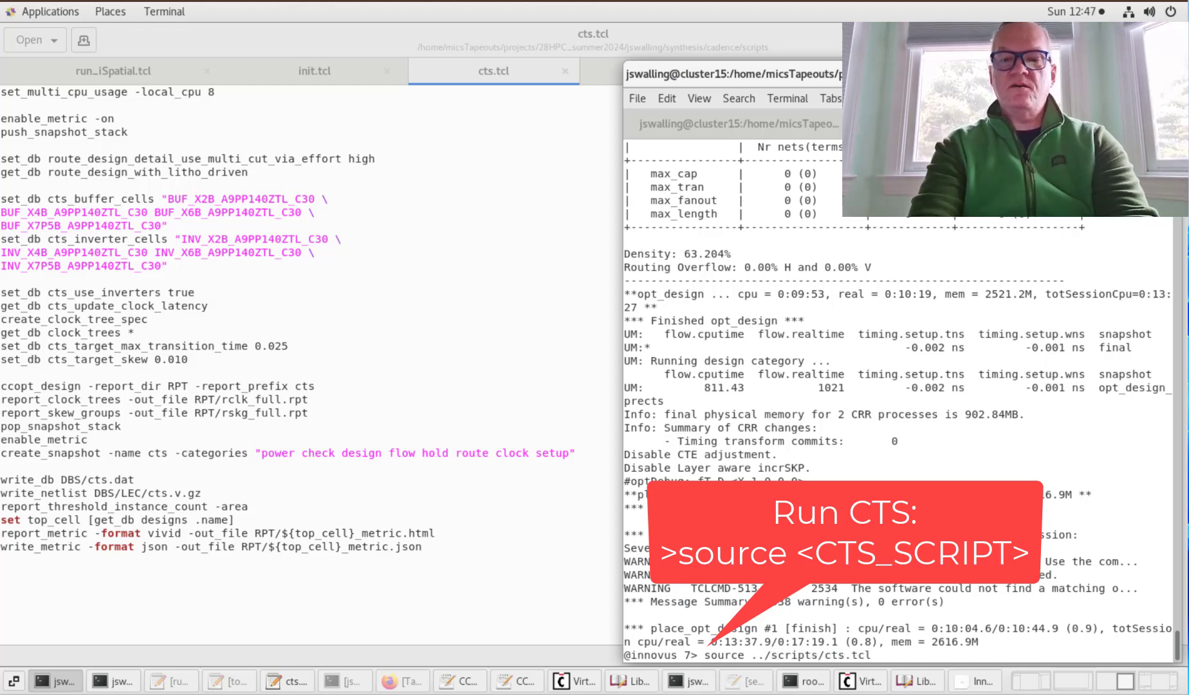
{"action": "left_click", "coordinate": [996, 679]}
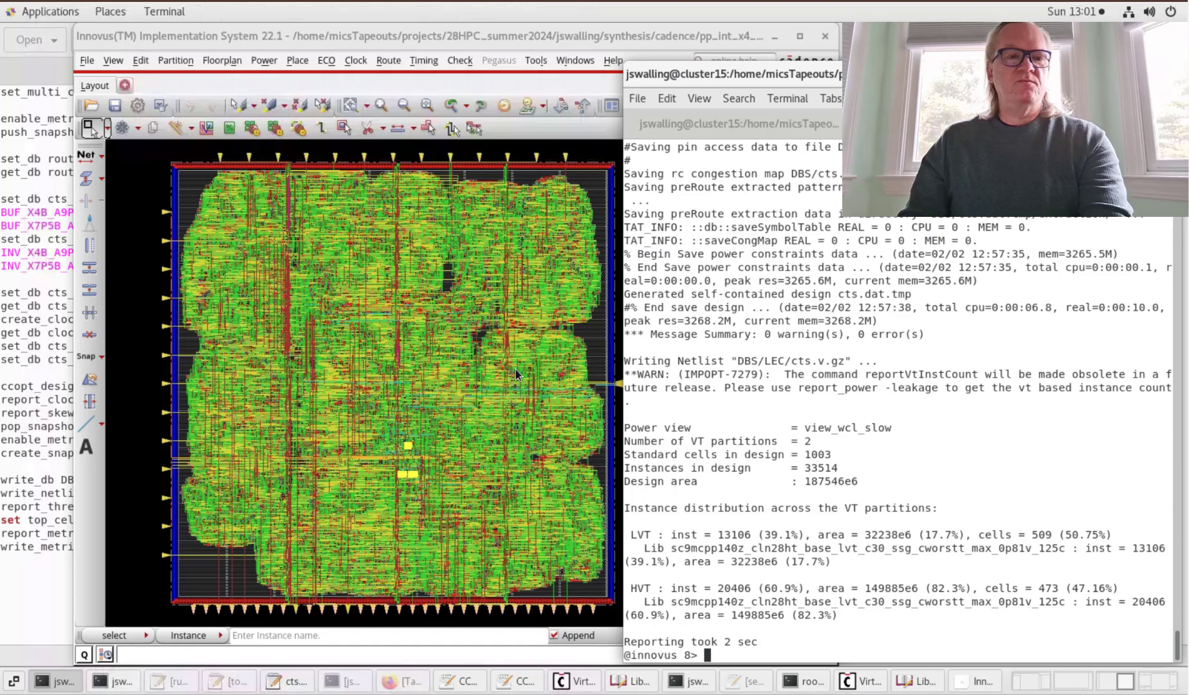
Review the postcts.tcl hold-fix script in gedit and return to the Innovus layout.
{"action": "left_click", "coordinate": [33, 292]}
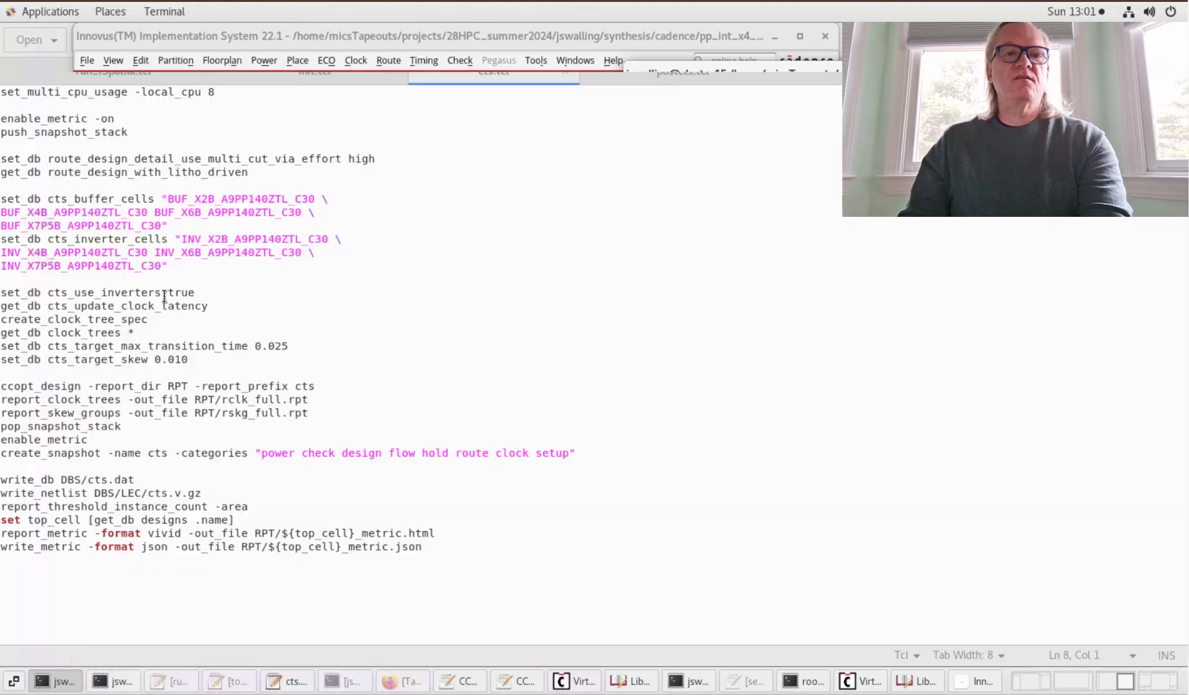
{"action": "left_click", "coordinate": [699, 73]}
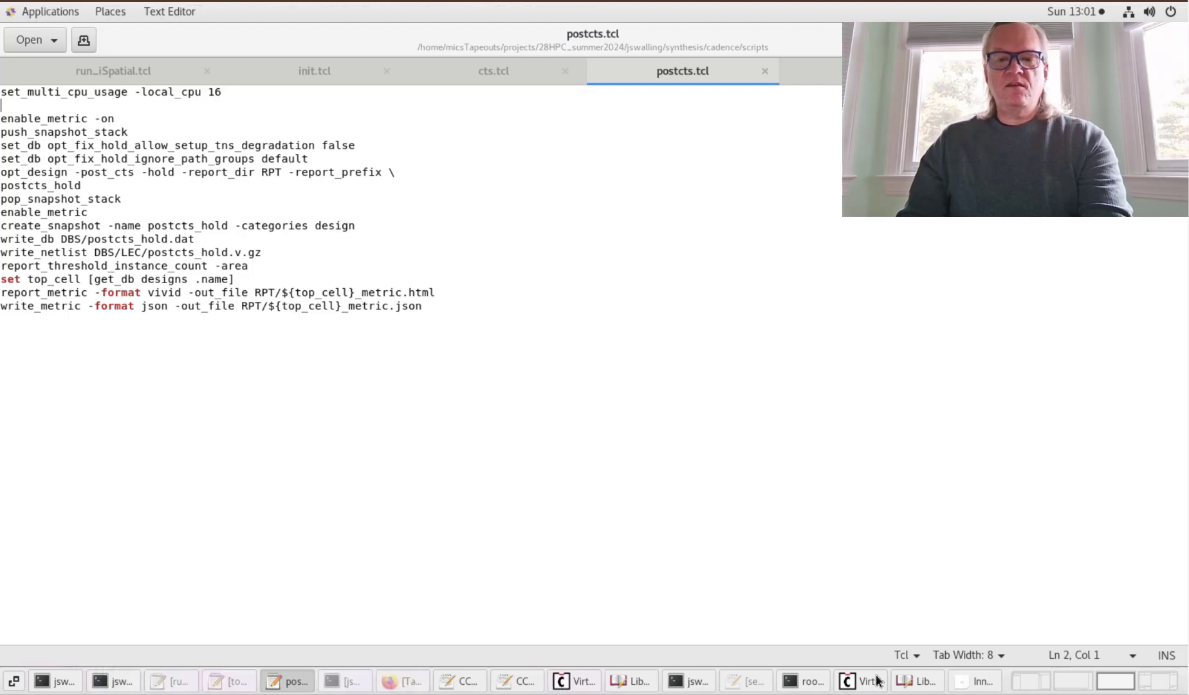
{"action": "left_click", "coordinate": [980, 680]}
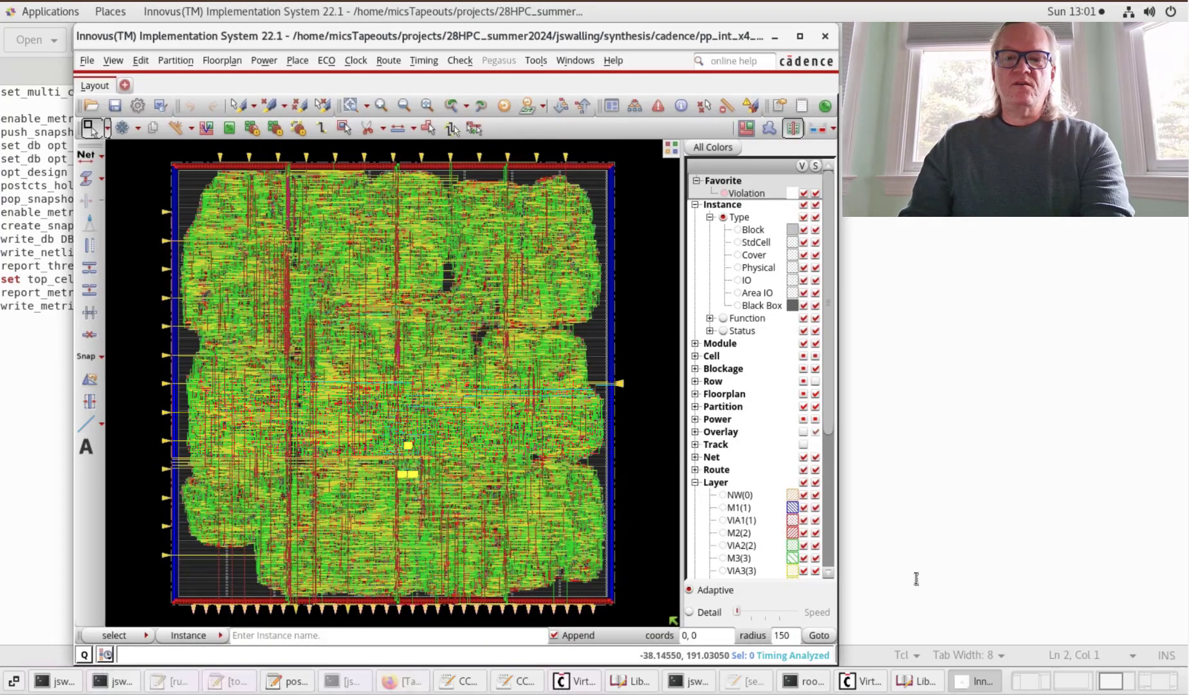
Edit the recalled command to source ../scripts/postcts.tcl for post-CTS hold optimization.
{"action": "left_click", "coordinate": [55, 680]}
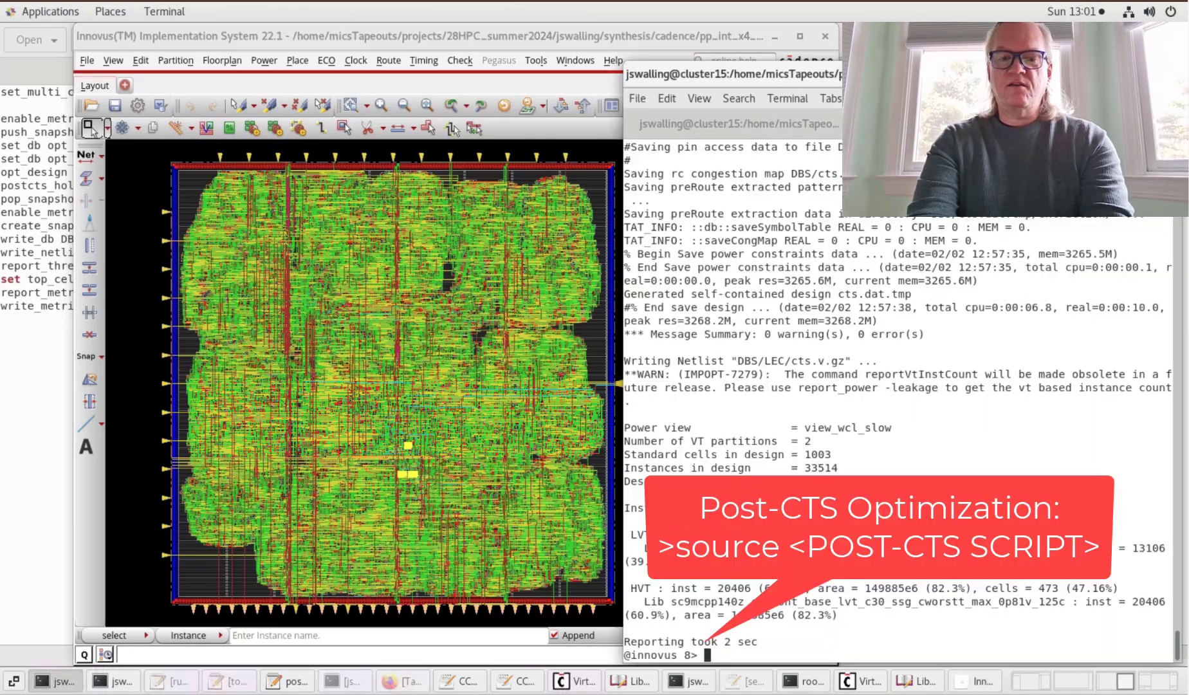
{"action": "key", "text": "Up"}
{"action": "key", "text": "BackSpace"}
{"action": "key", "text": "BackSpace"}
{"action": "key", "text": "BackSpace"}
{"action": "key", "text": "BackSpace"}
{"action": "key", "text": "BackSpace"}
{"action": "key", "text": "BackSpace"}
{"action": "key", "text": "BackSpace"}
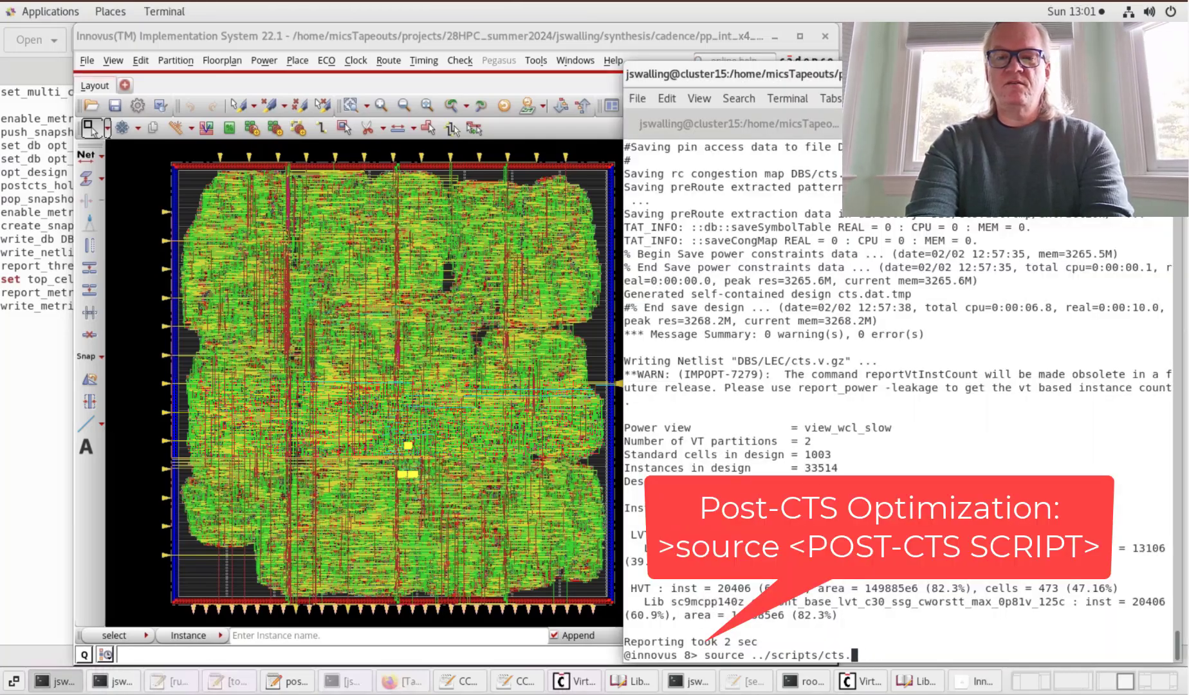
{"action": "type", "text": "p"}
{"action": "type", "text": "os"}
{"action": "key", "text": "Tab"}
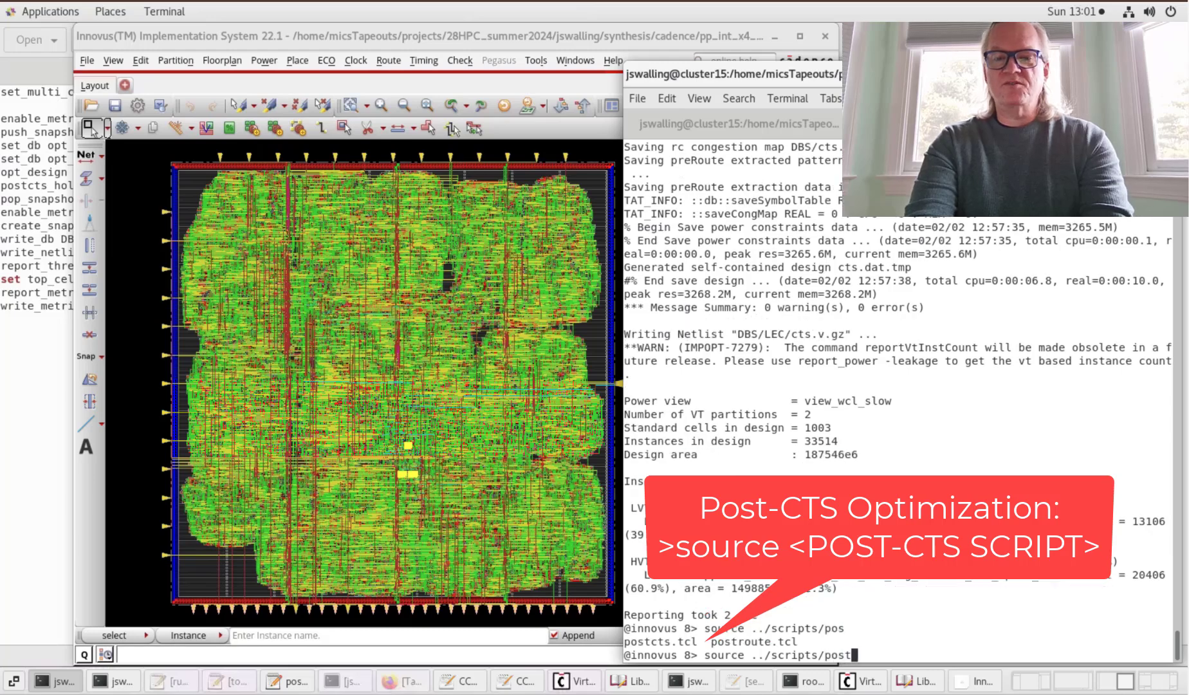
{"action": "type", "text": "c"}
{"action": "key", "text": "Tab"}
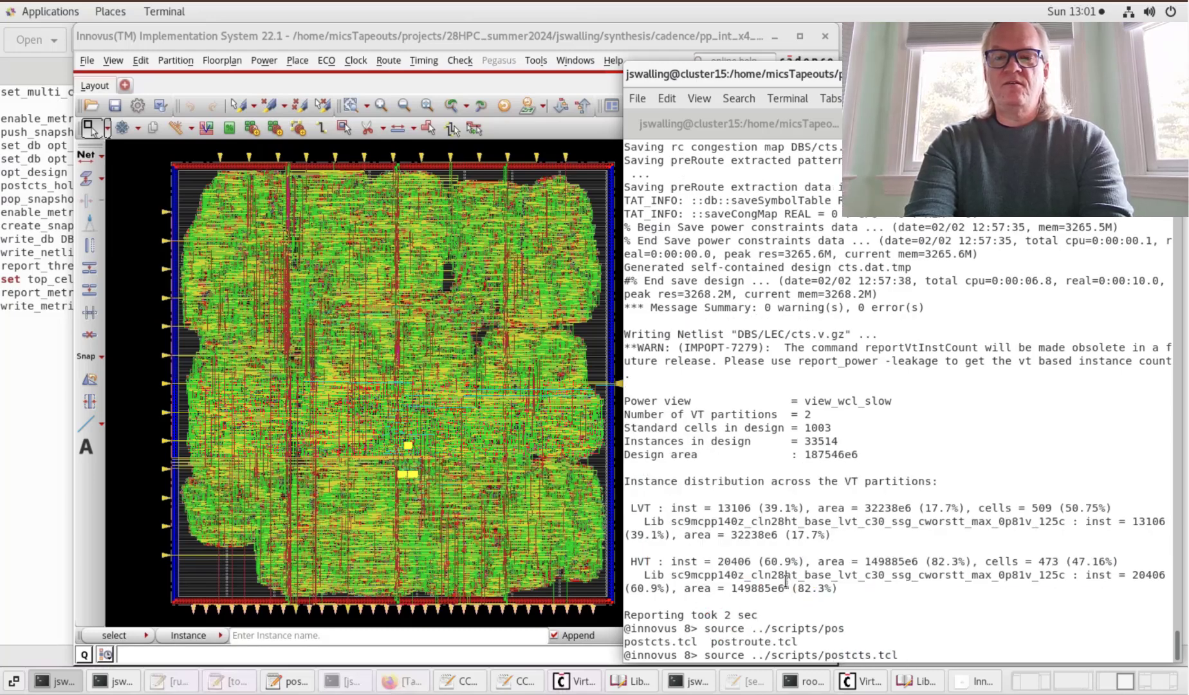
{"action": "key", "text": "Return"}
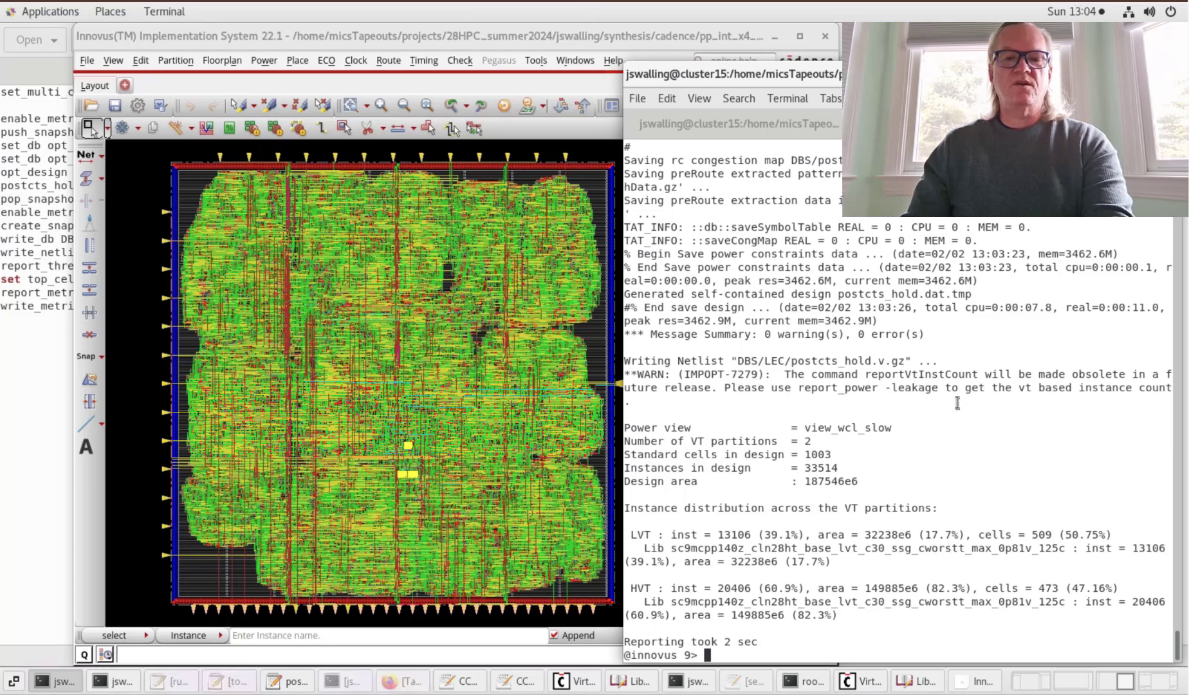
Scroll through the route.tcl routing script in gedit, then return to Innovus.
{"action": "left_click", "coordinate": [37, 391]}
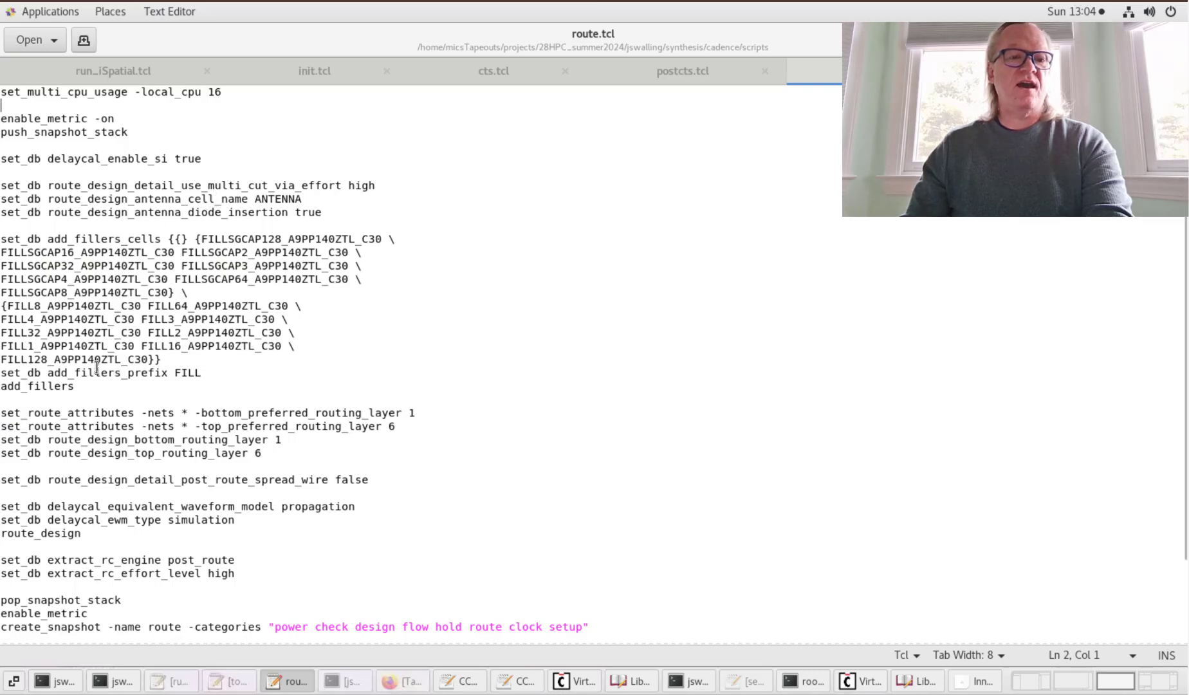
{"action": "scroll", "coordinate": [97, 367], "scroll_direction": "down", "scroll_amount": 3}
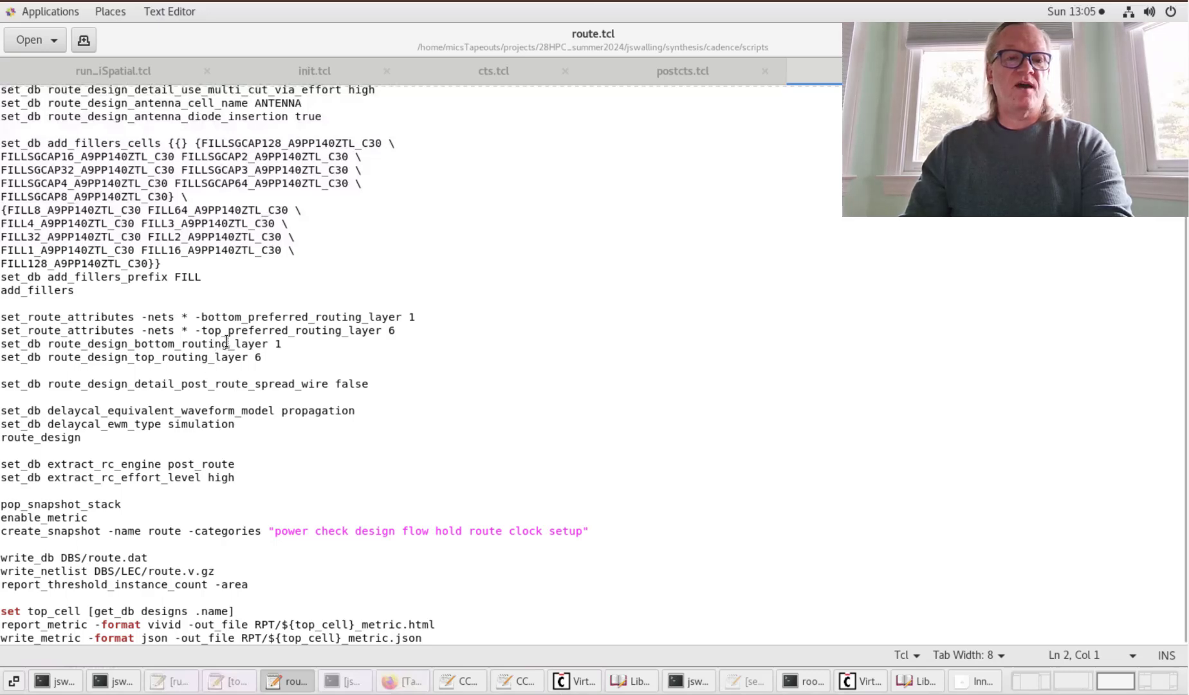
{"action": "left_click", "coordinate": [953, 683]}
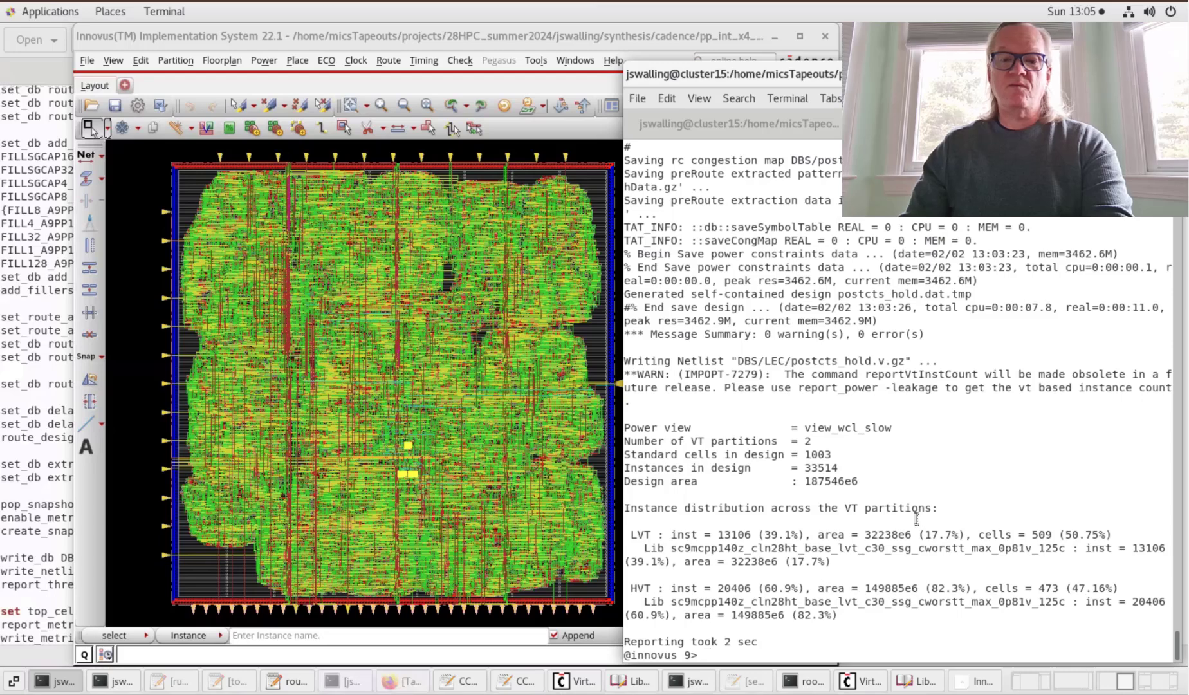
Edit the recalled command to source ../scripts/route.tcl and start routing.
{"action": "type", "text": "s"}
{"action": "key", "text": "BackSpace"}
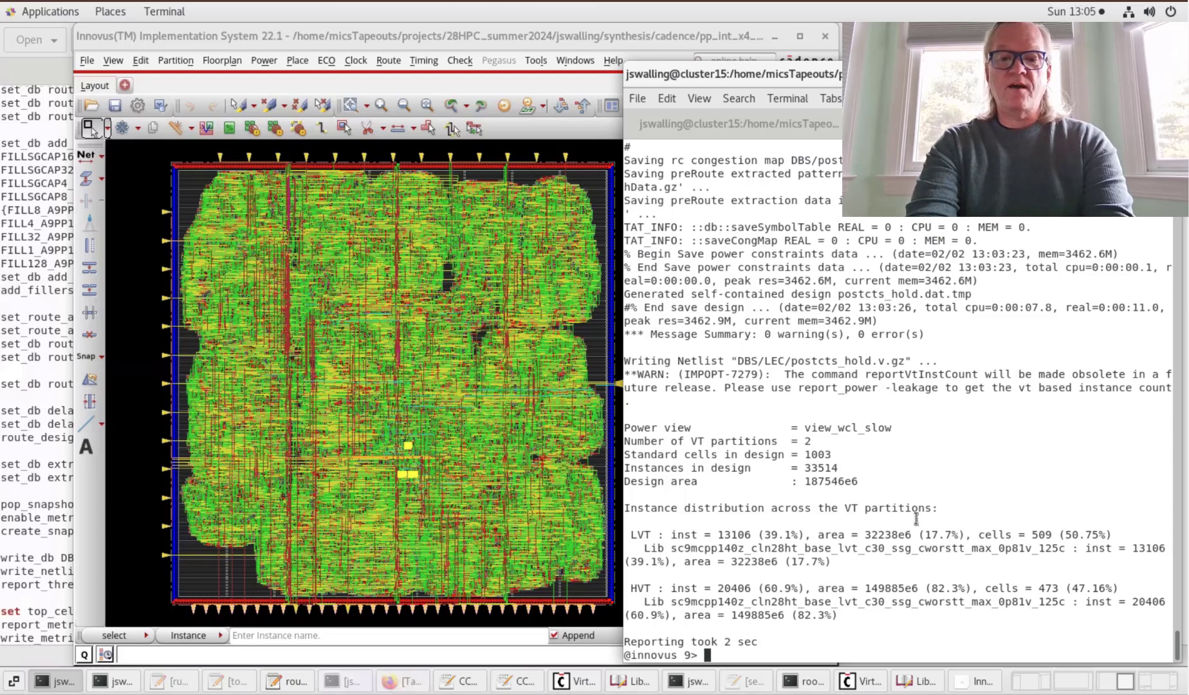
{"action": "key", "text": "Up"}
{"action": "key", "text": "BackSpace"}
{"action": "key", "text": "BackSpace"}
{"action": "key", "text": "BackSpace"}
{"action": "key", "text": "BackSpace"}
{"action": "key", "text": "BackSpace"}
{"action": "key", "text": "BackSpace"}
{"action": "key", "text": "BackSpace"}
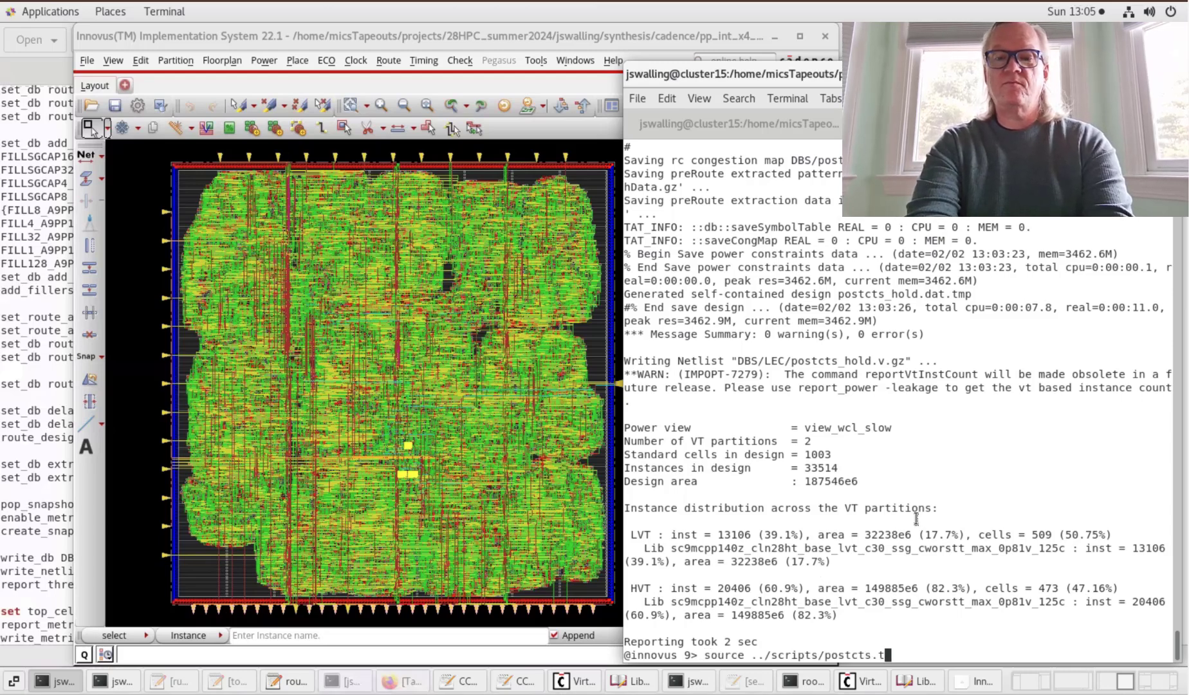
{"action": "key", "text": "BackSpace"}
{"action": "key", "text": "BackSpace"}
{"action": "key", "text": "BackSpace"}
{"action": "key", "text": "BackSpace"}
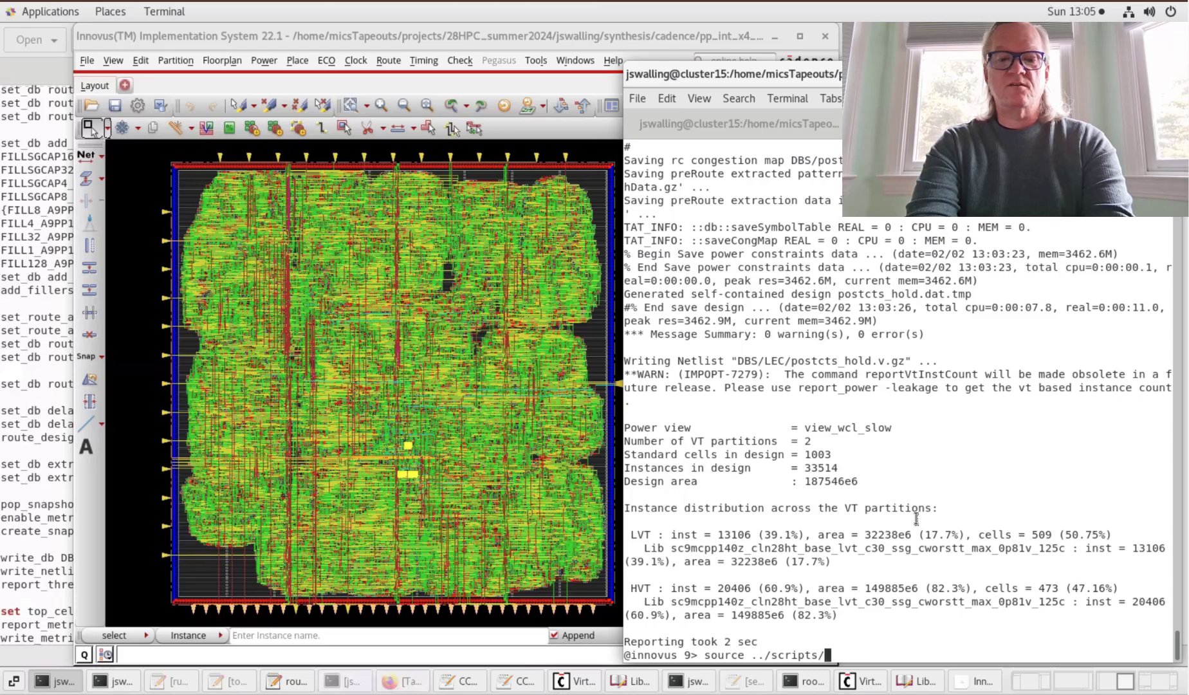
{"action": "type", "text": "route.tcl"}
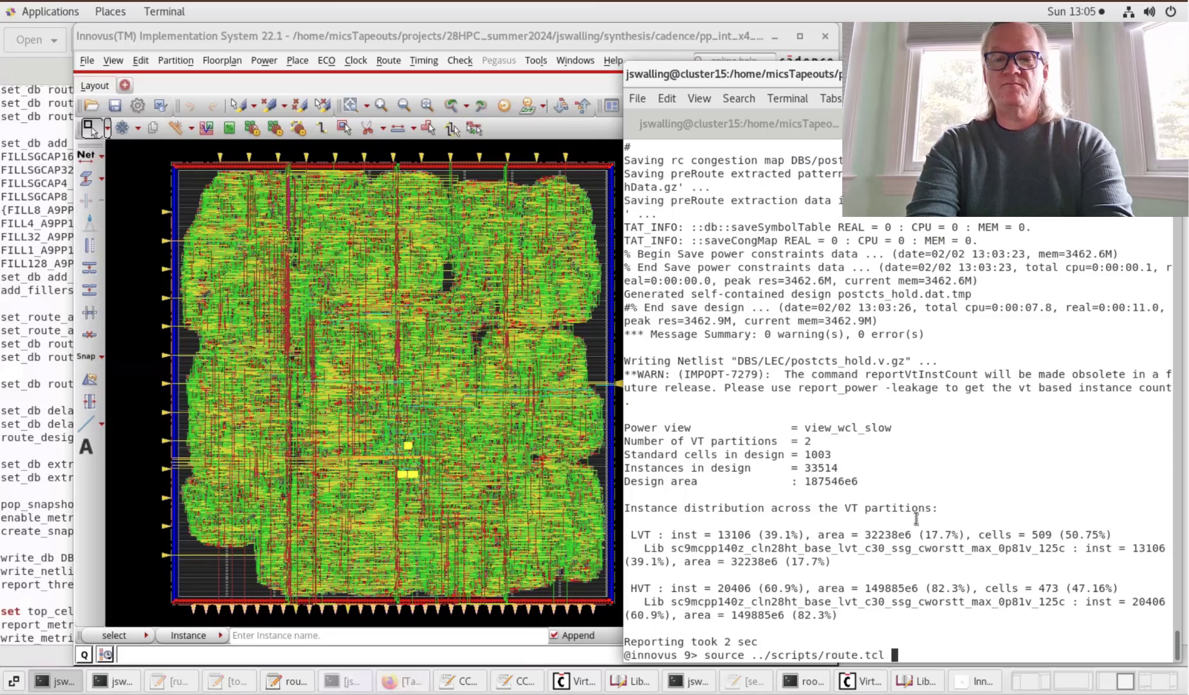
{"action": "key", "text": "Return"}
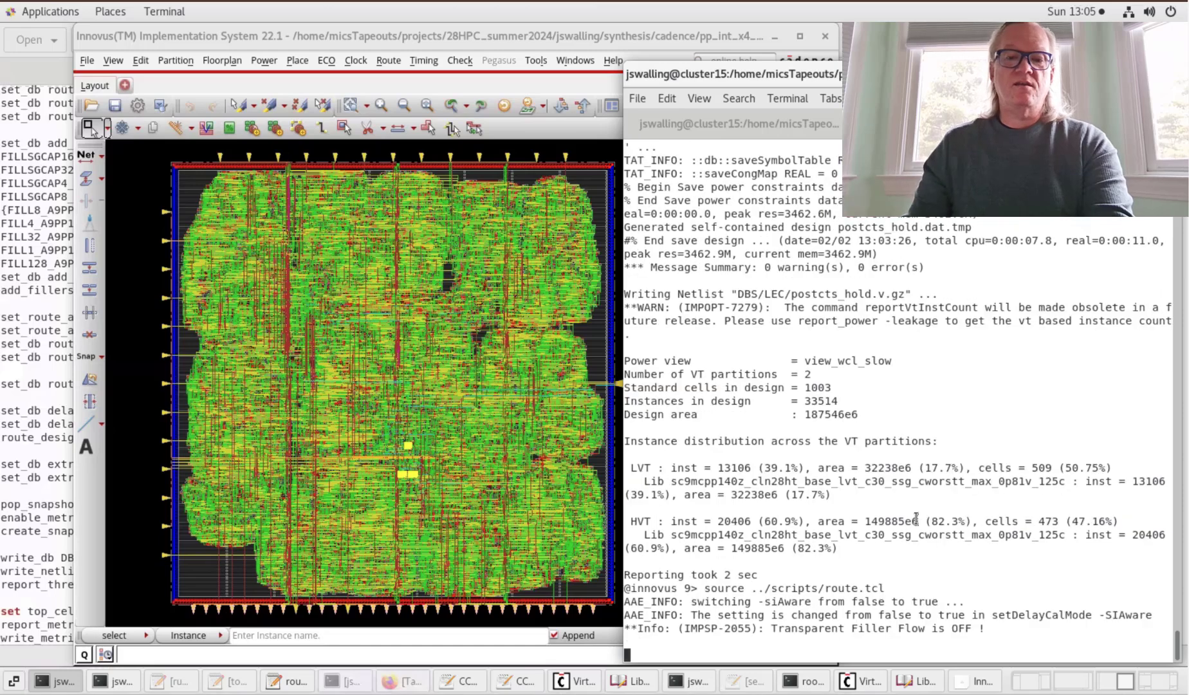